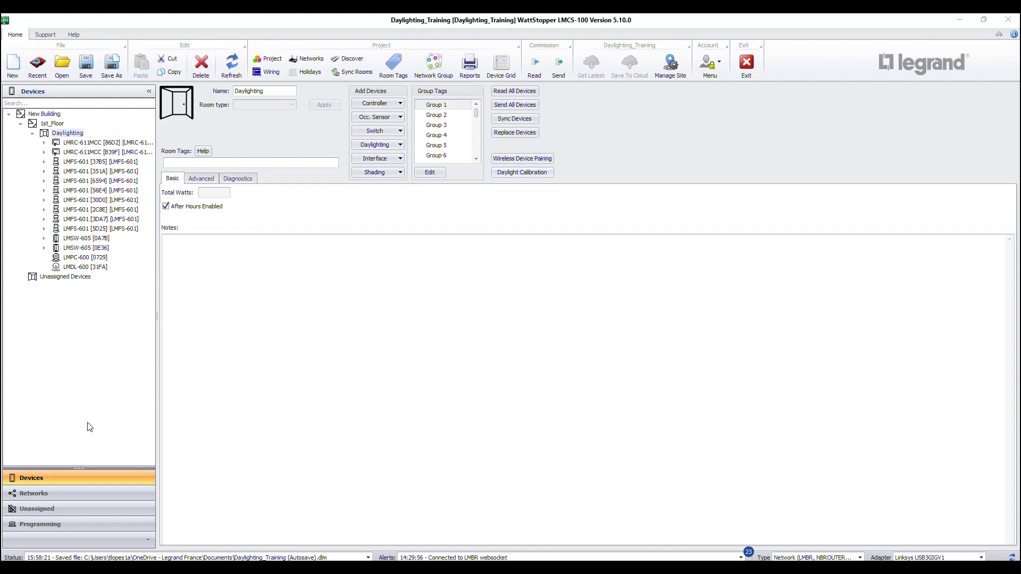
- Open the Daylight Calibration window for the Daylighting room
left_click(513, 173)
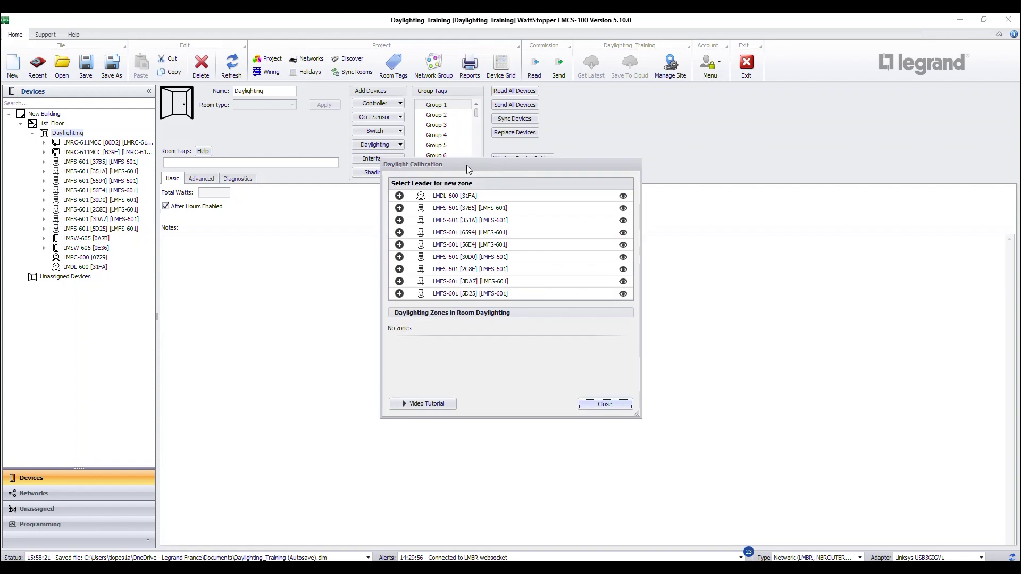
- Create Zone 1 led by LMDL-600 [31FA] with both LMRC-611MCC controllers as followers
left_click(399, 196)
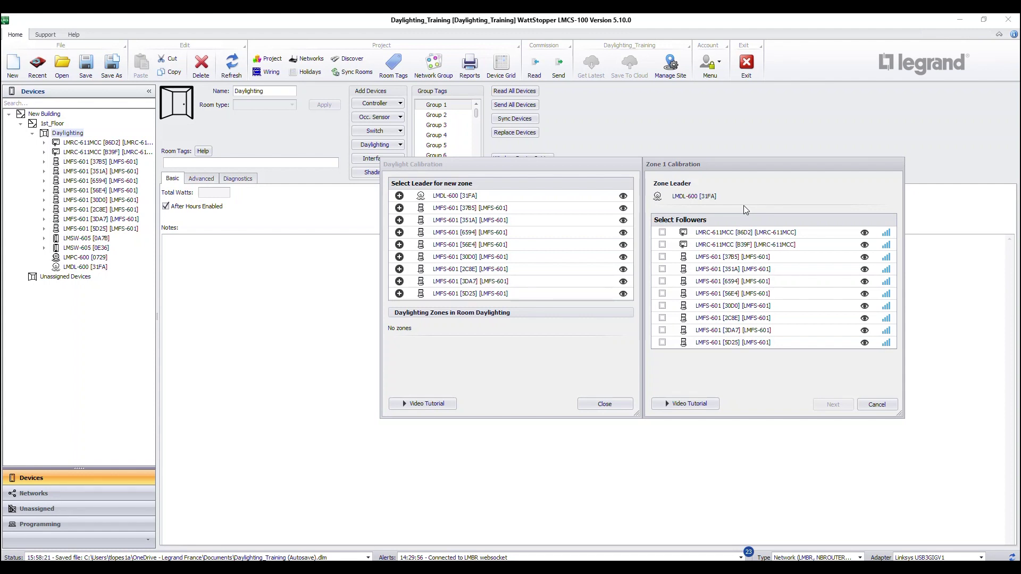
left_click(661, 232)
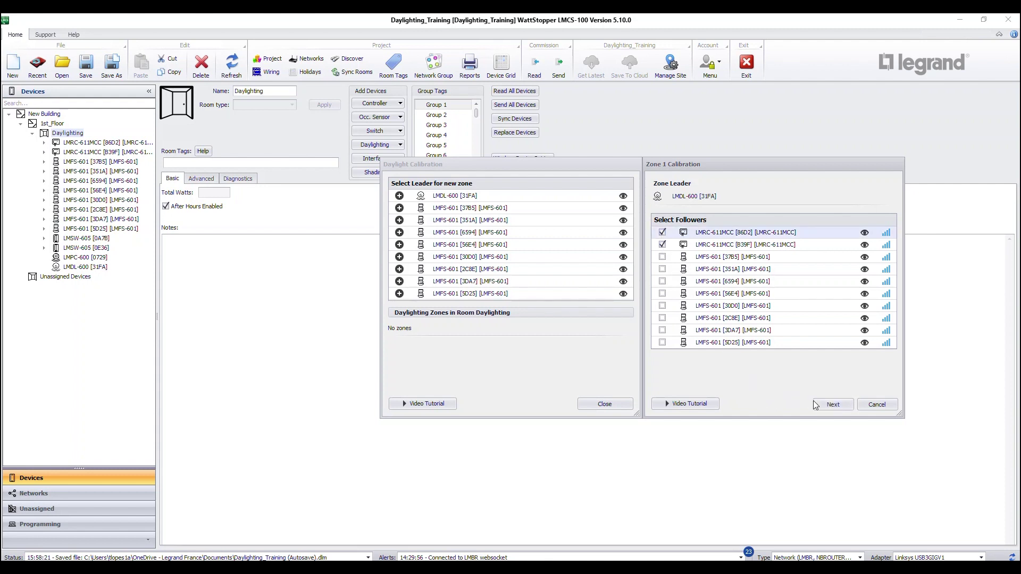
left_click(828, 406)
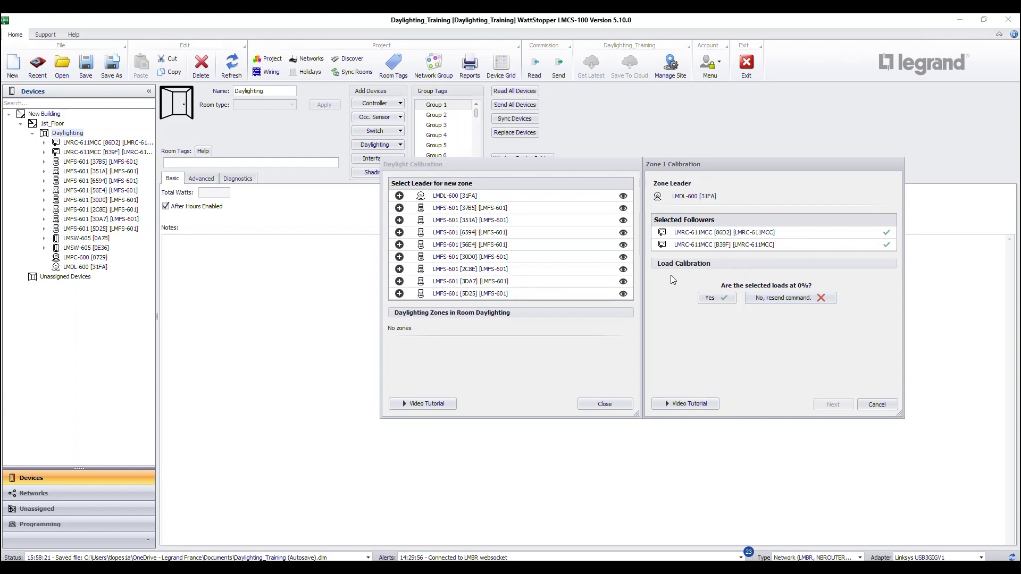
- Enter light meter readings 15 at 0% and 30 at 50%, then confirm 100% load
left_click(711, 297)
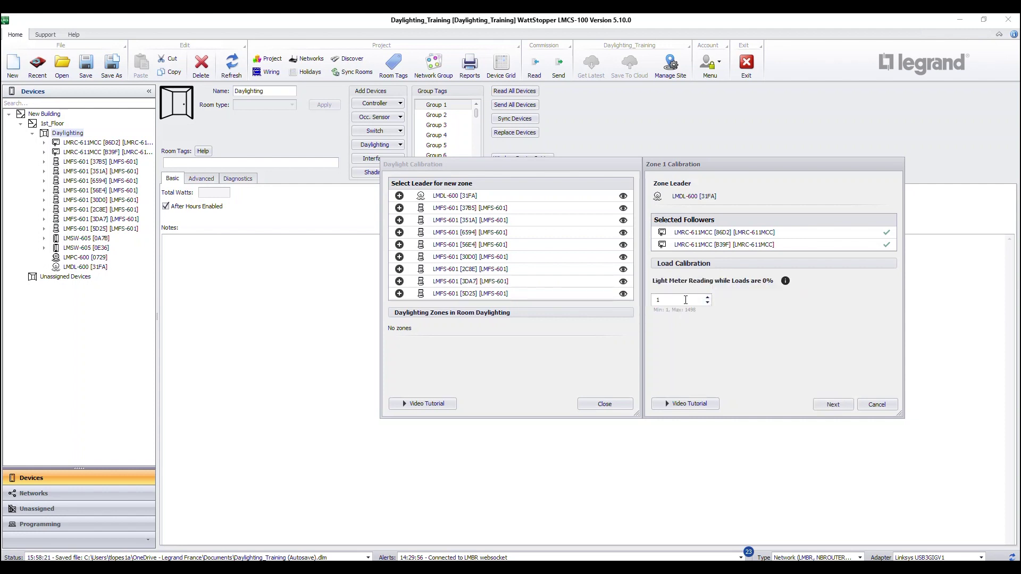
type("5")
left_click(829, 404)
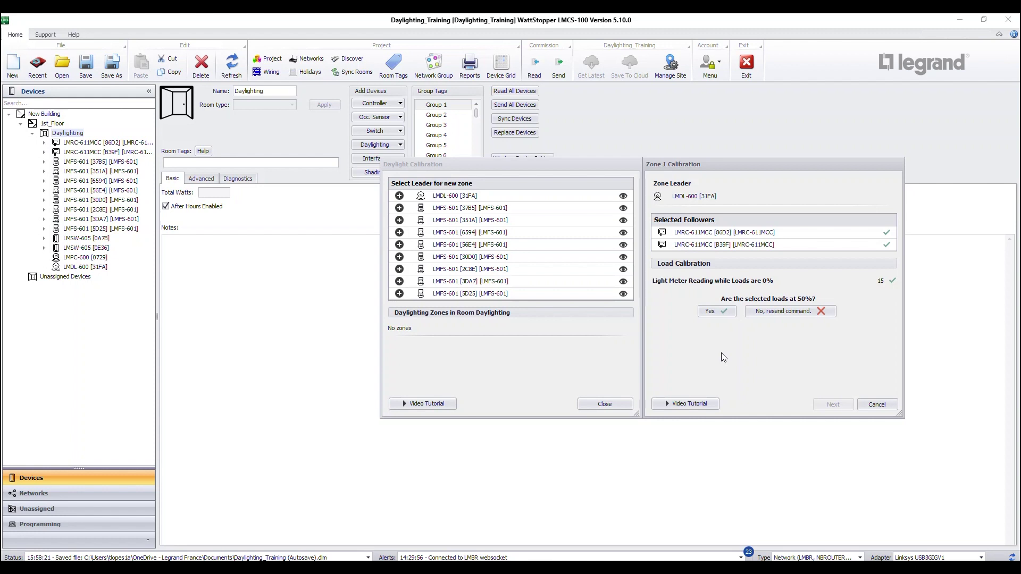
left_click(712, 312)
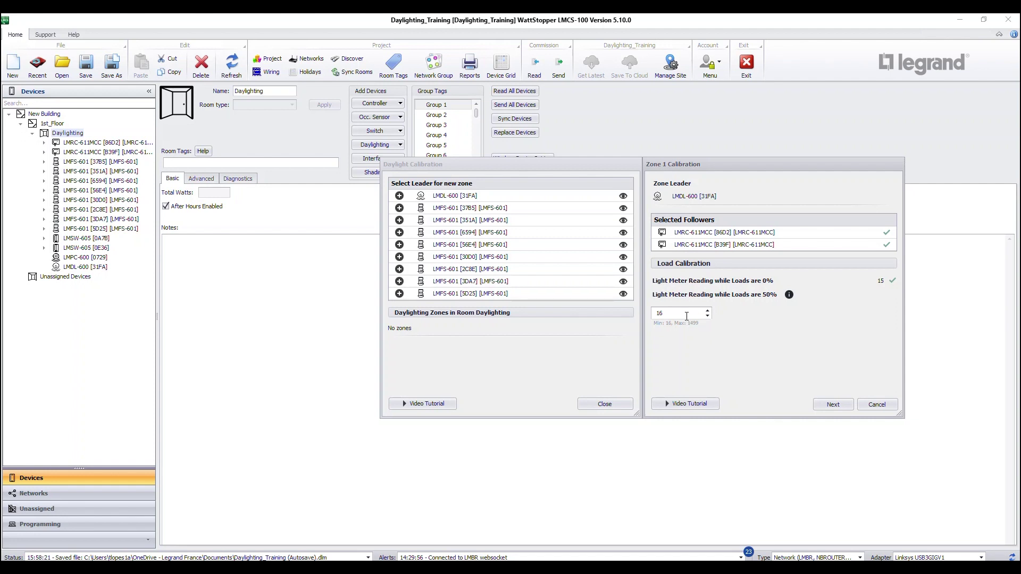
double_click(670, 316)
type("30")
left_click(834, 404)
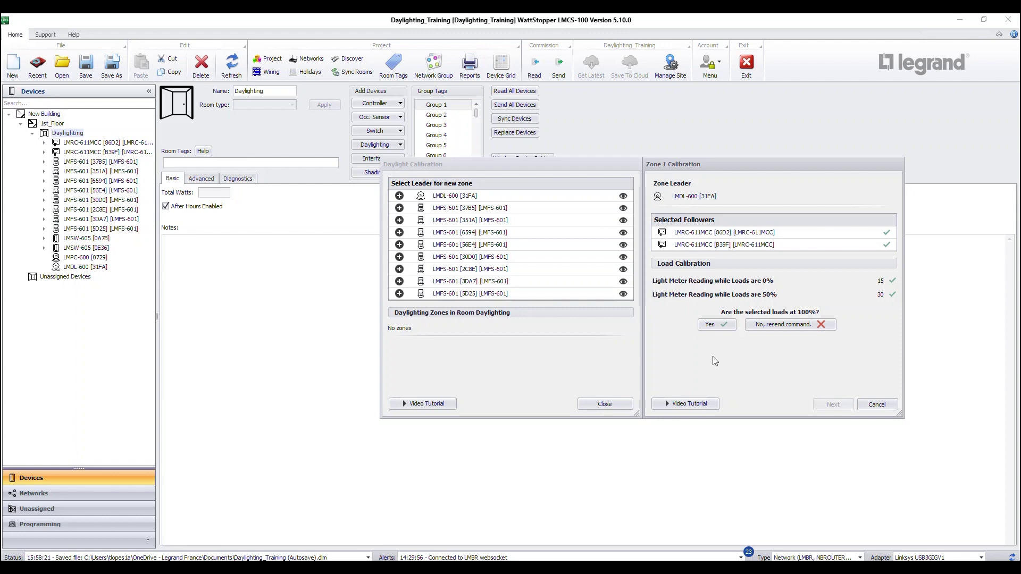
left_click(715, 324)
type("5")
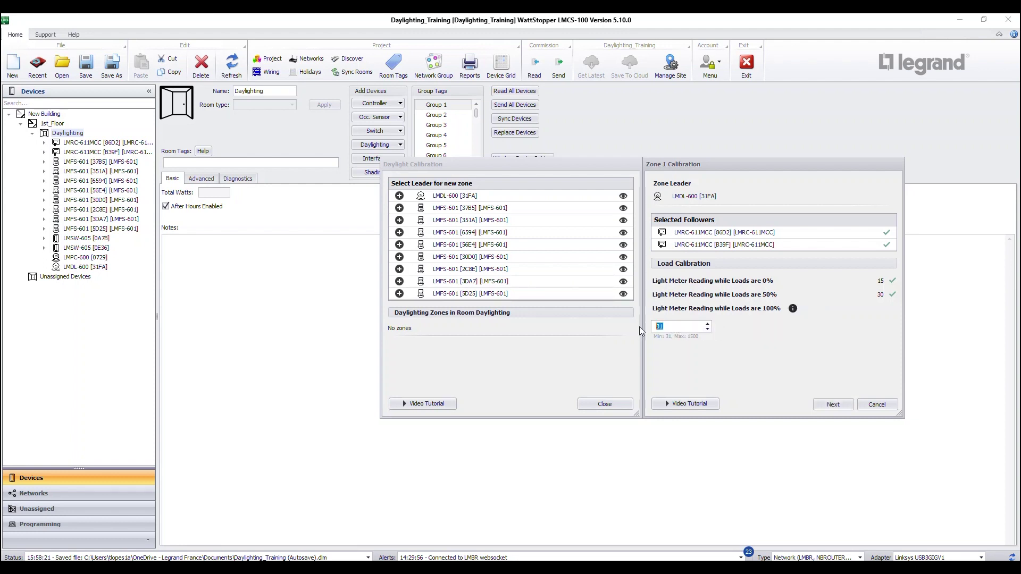
type("0")
- Submit the 100% light meter reading of 50 and keep No Override
left_click(821, 402)
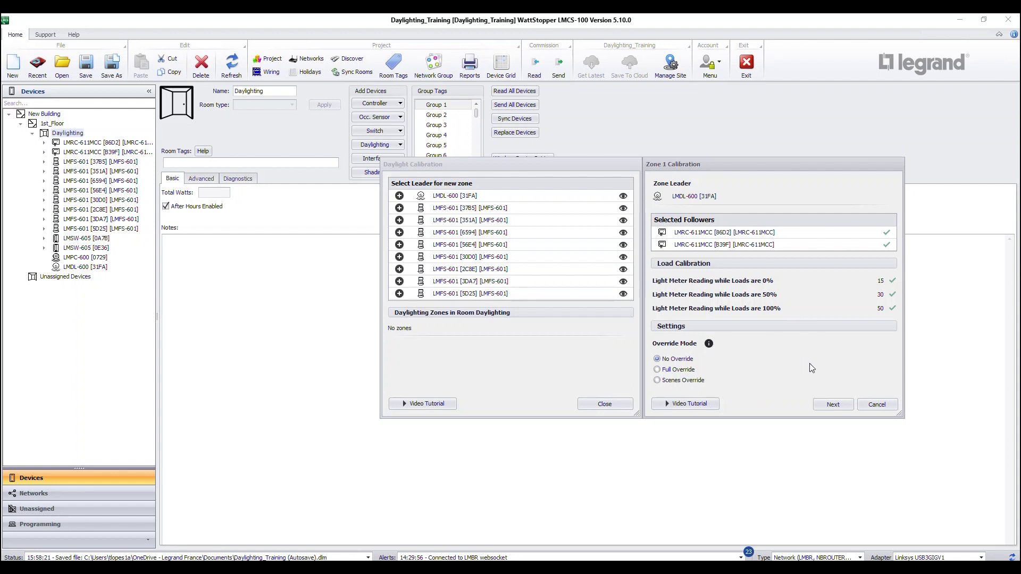
left_click(831, 404)
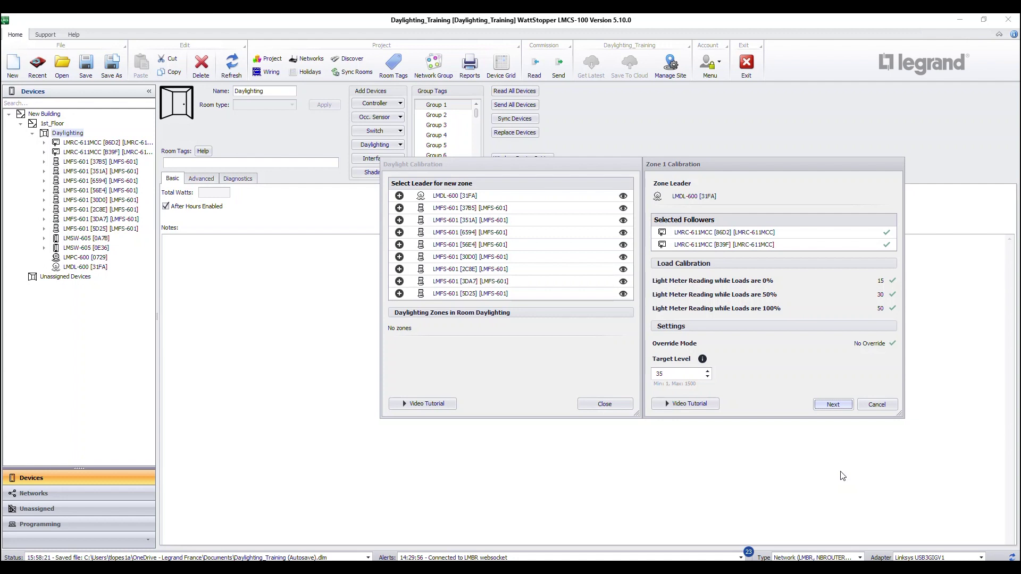
- Set Zone 1's target level to 35 and finish, reading programming from the devices
left_click(830, 408)
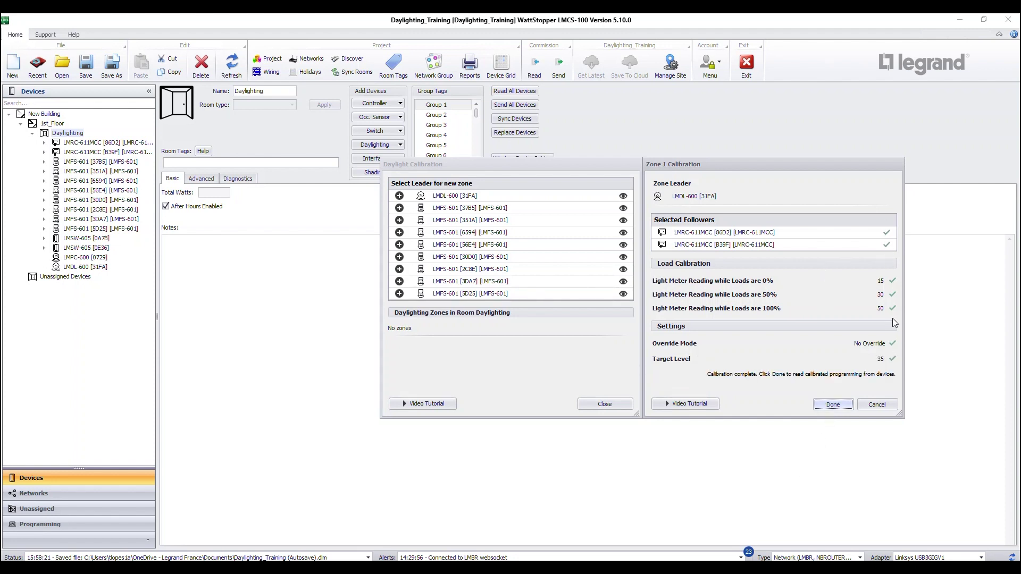
left_click(830, 405)
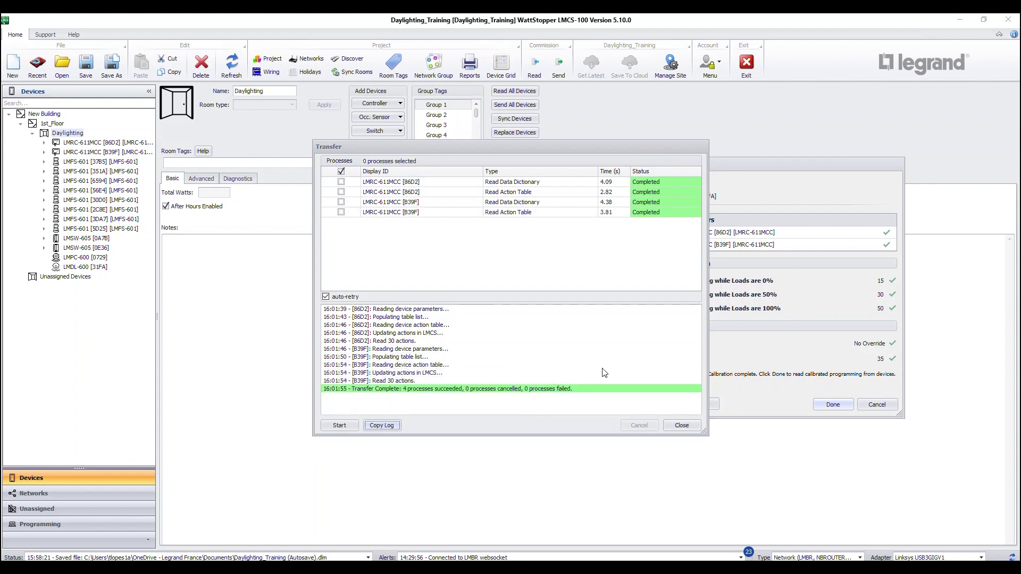
- Close the Transfer dialog once all four processes succeed
left_click(682, 425)
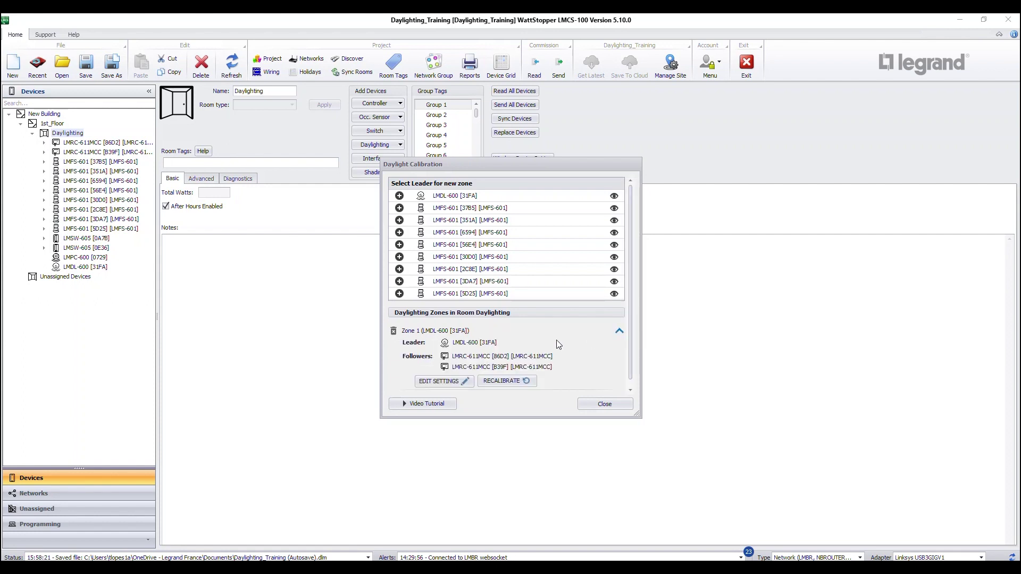
scroll(472, 349, "down", 1)
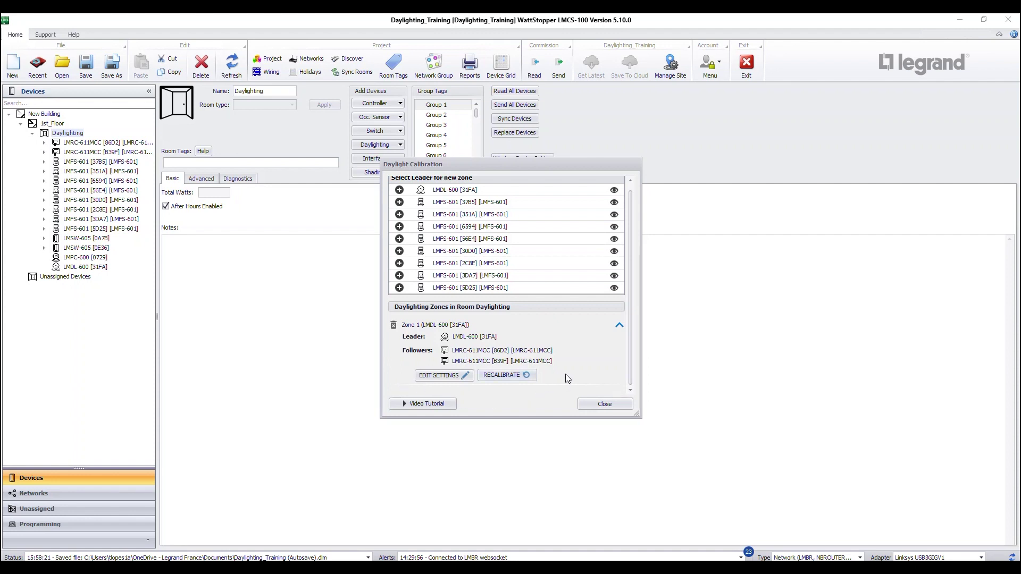
- Collapse the Zone 1 details under Daylighting Zones and close the Daylight Calibration window
left_click(619, 327)
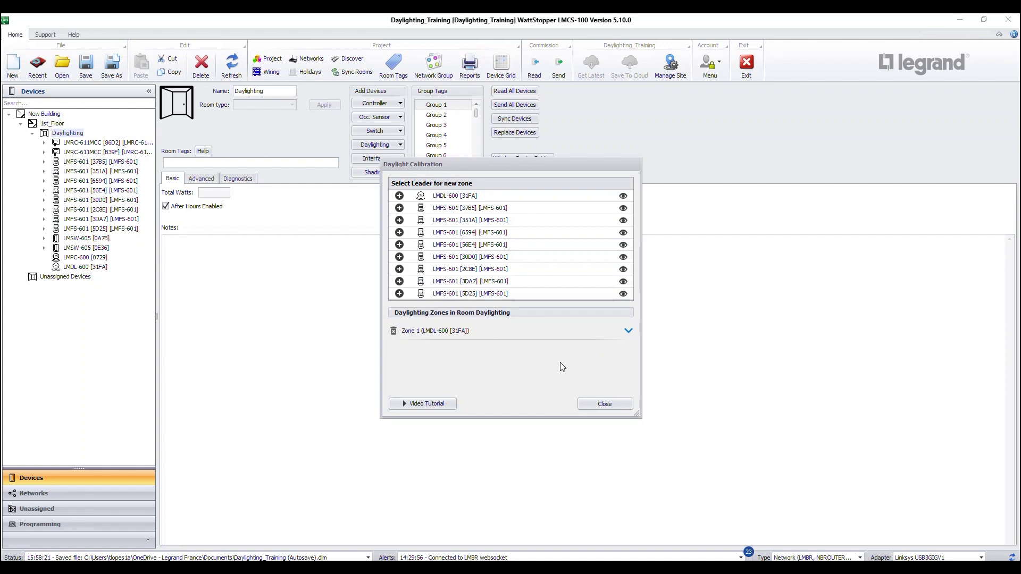
left_click(601, 406)
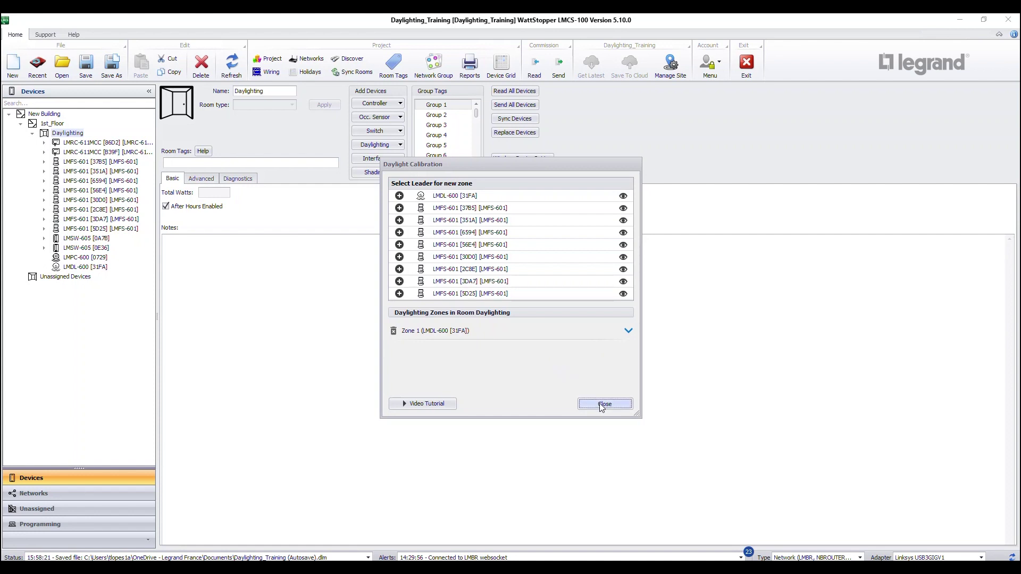